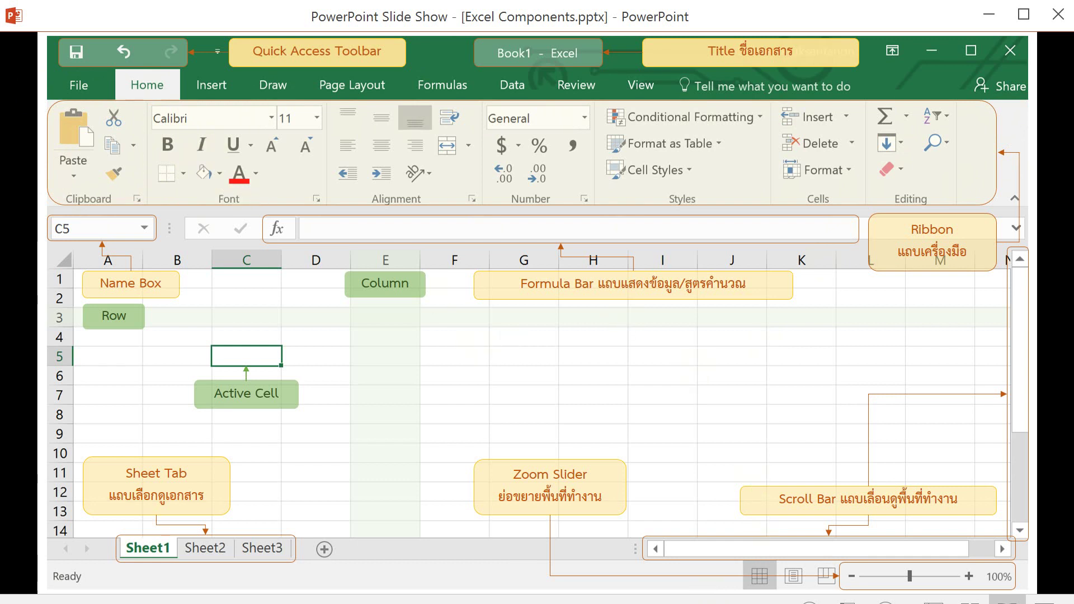
Leave the slide show and browse the Insert, Draw, Page Layout, Formulas, Data and Home tabs.
key("alt+Tab")
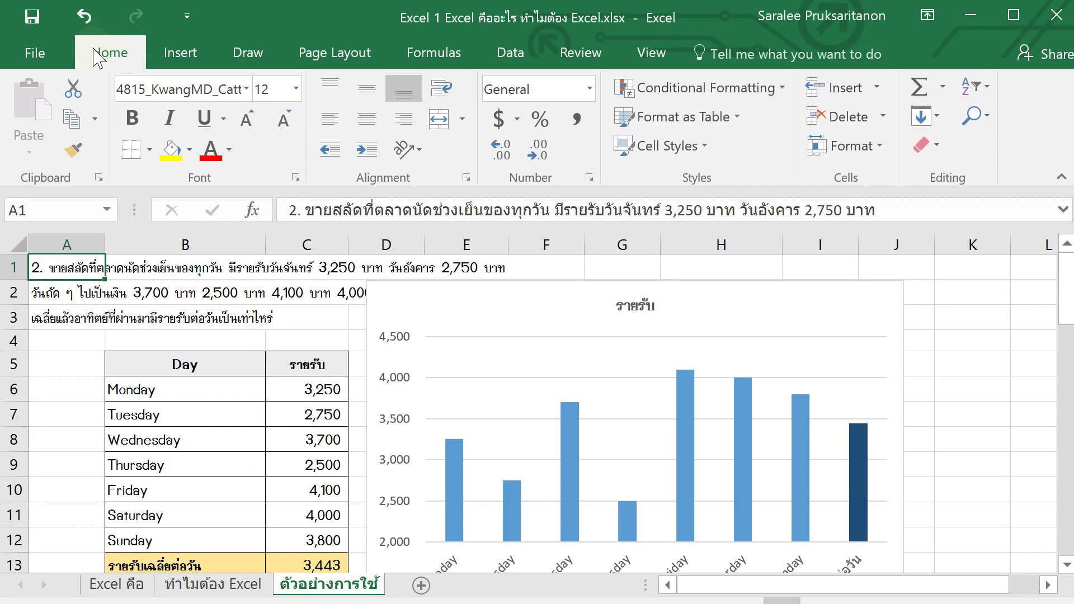
left_click(185, 62)
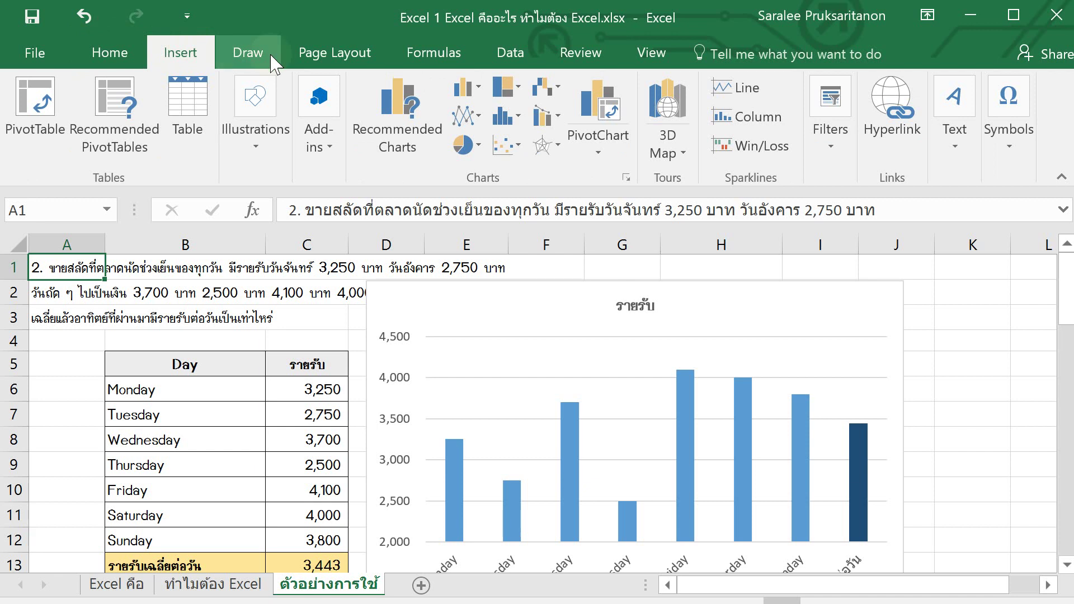
left_click(246, 54)
left_click(341, 59)
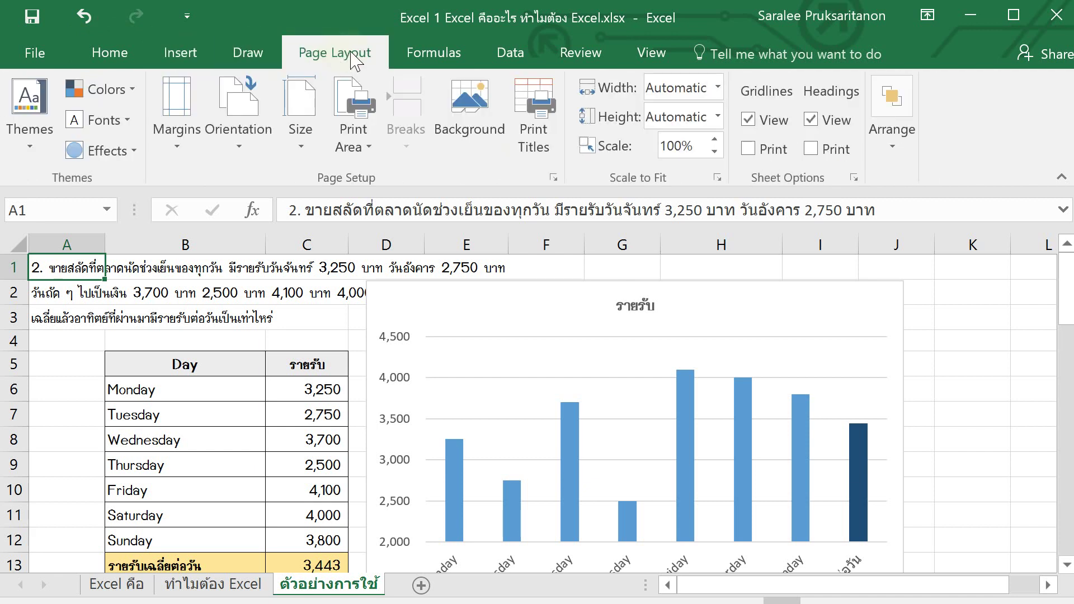
left_click(439, 56)
left_click(506, 58)
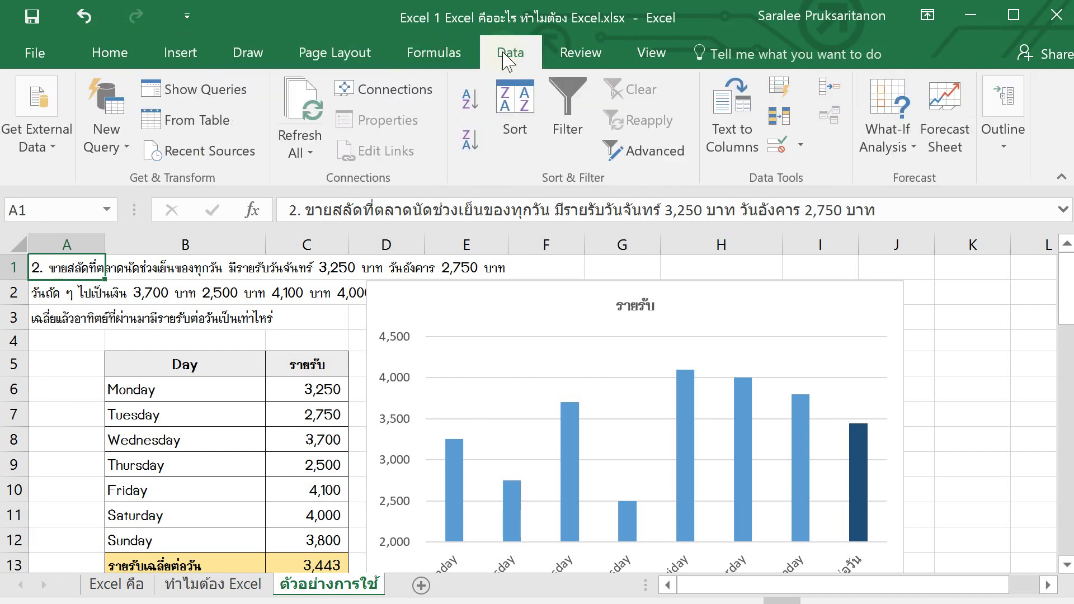
left_click(449, 58)
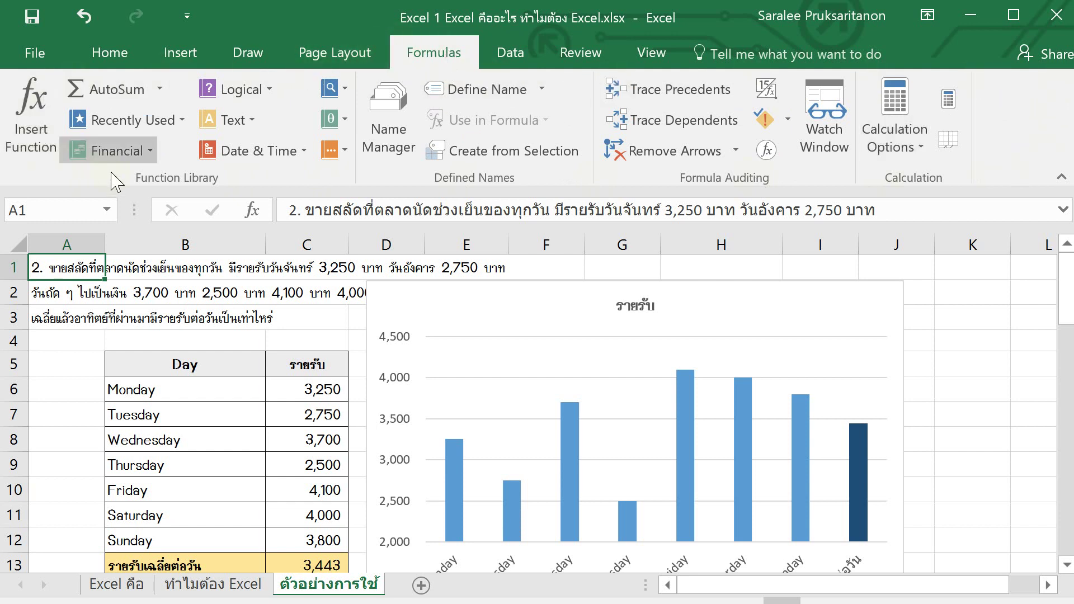
left_click(102, 61)
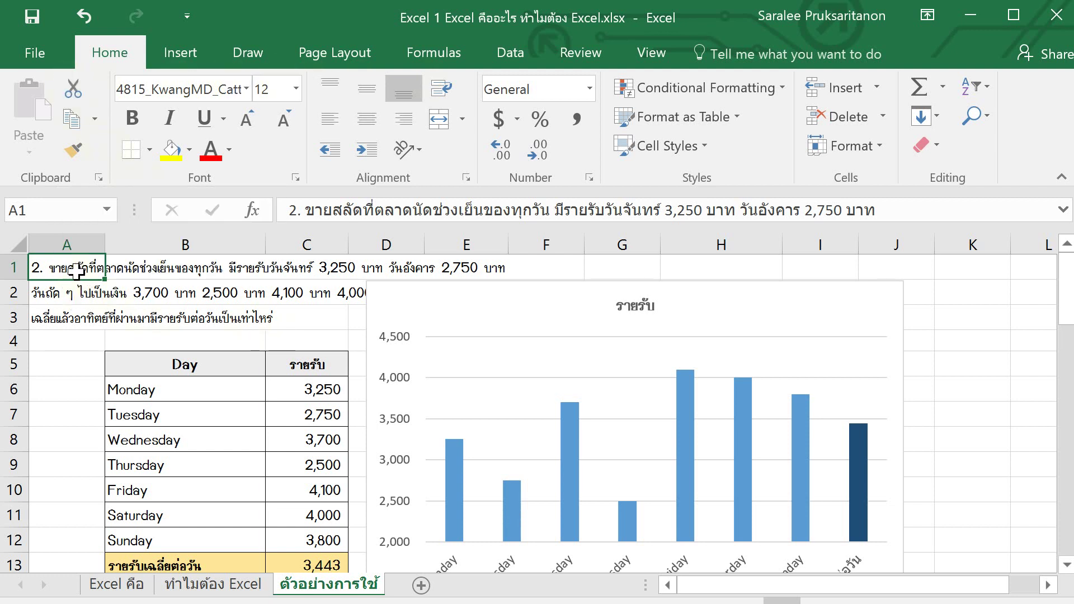
Change the Monday entry in B6 from 4815_KwangMD_Catthai to the 5012_tLU_infection font.
left_click(69, 293)
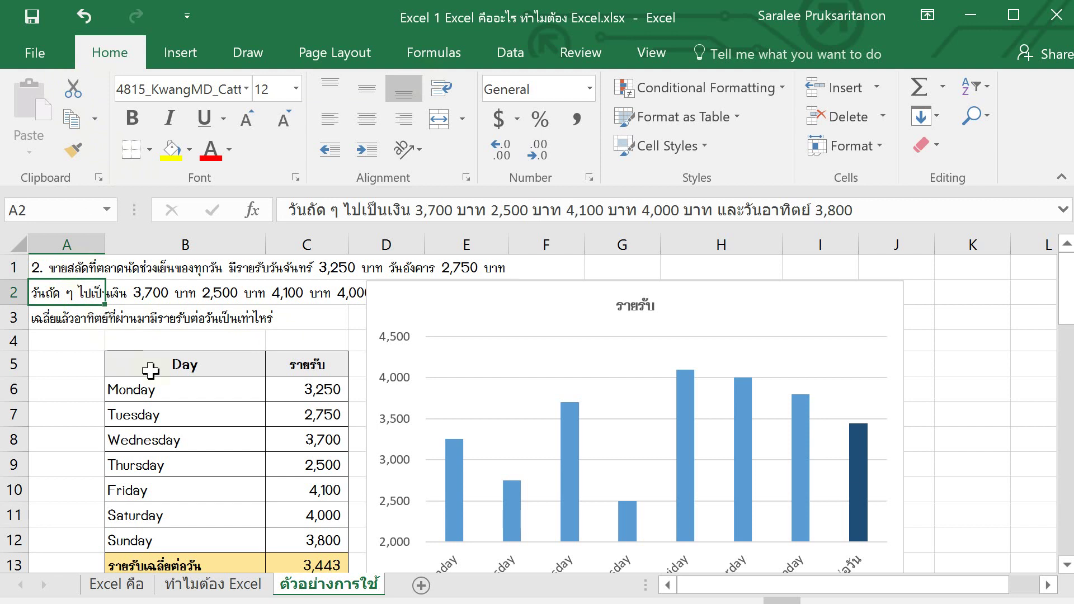
left_click(171, 393)
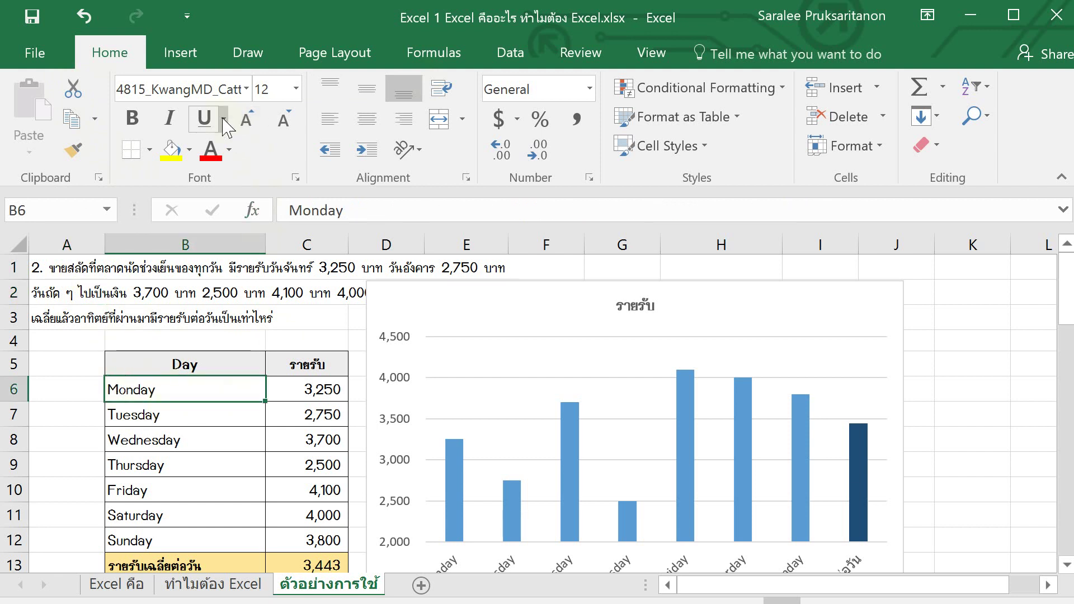
left_click(246, 90)
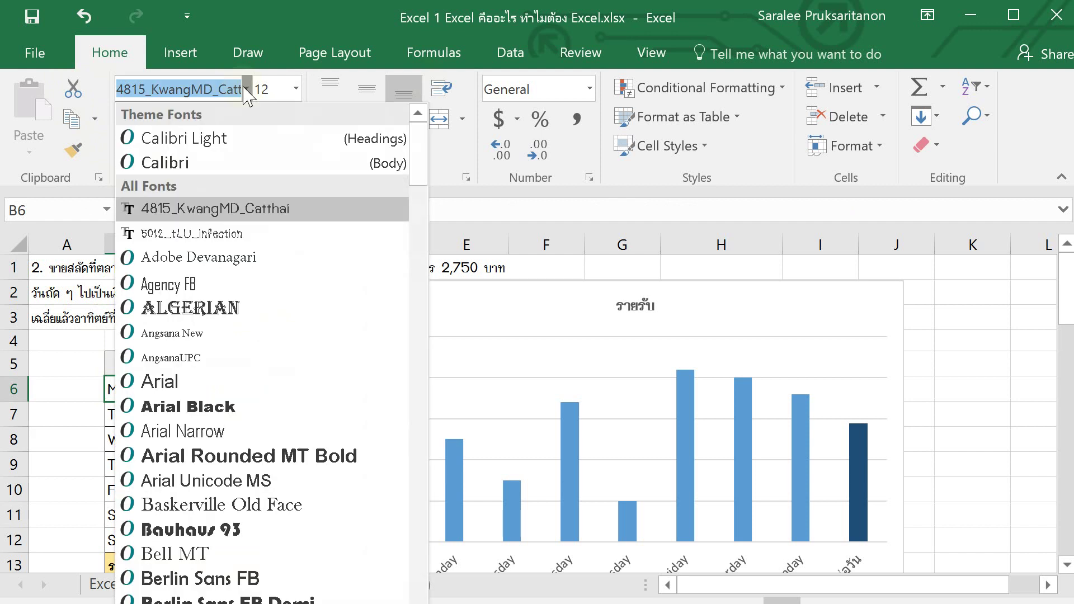
left_click(211, 232)
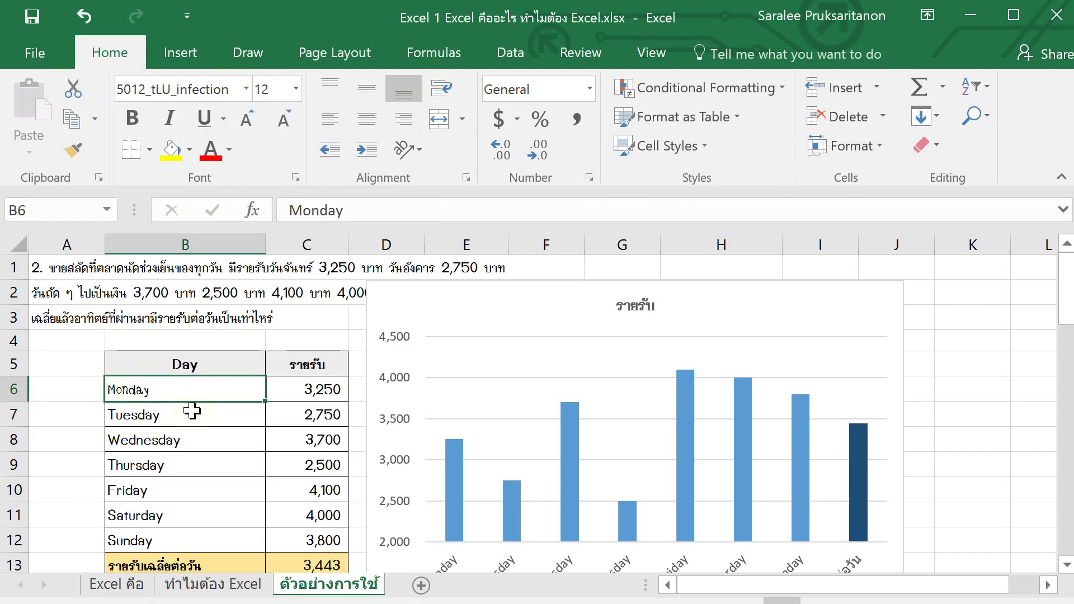
scroll(176, 393, "up", 4)
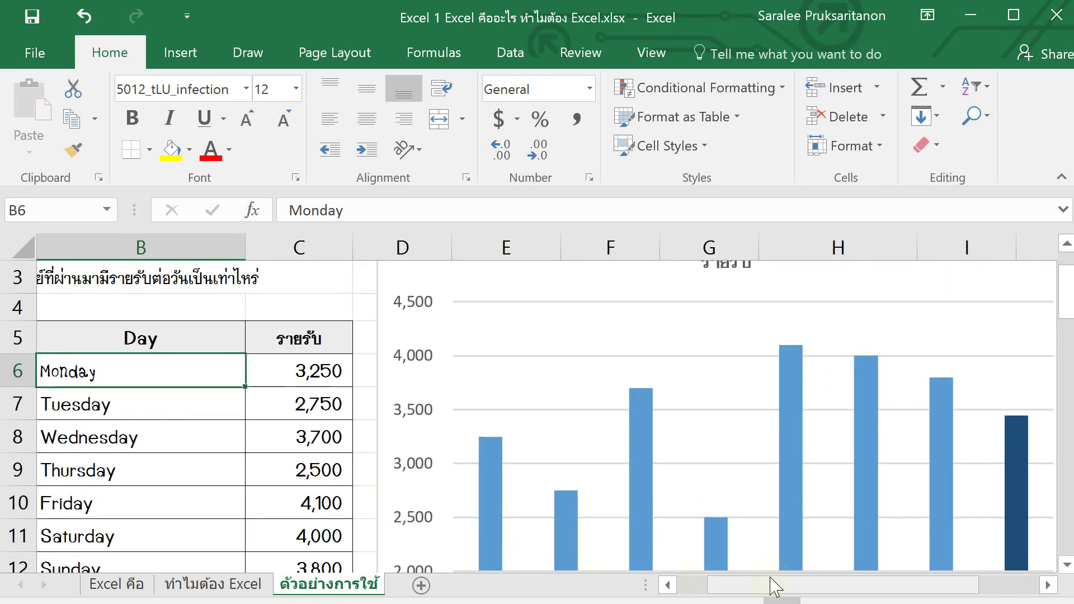
left_click_drag(772, 582, 686, 583)
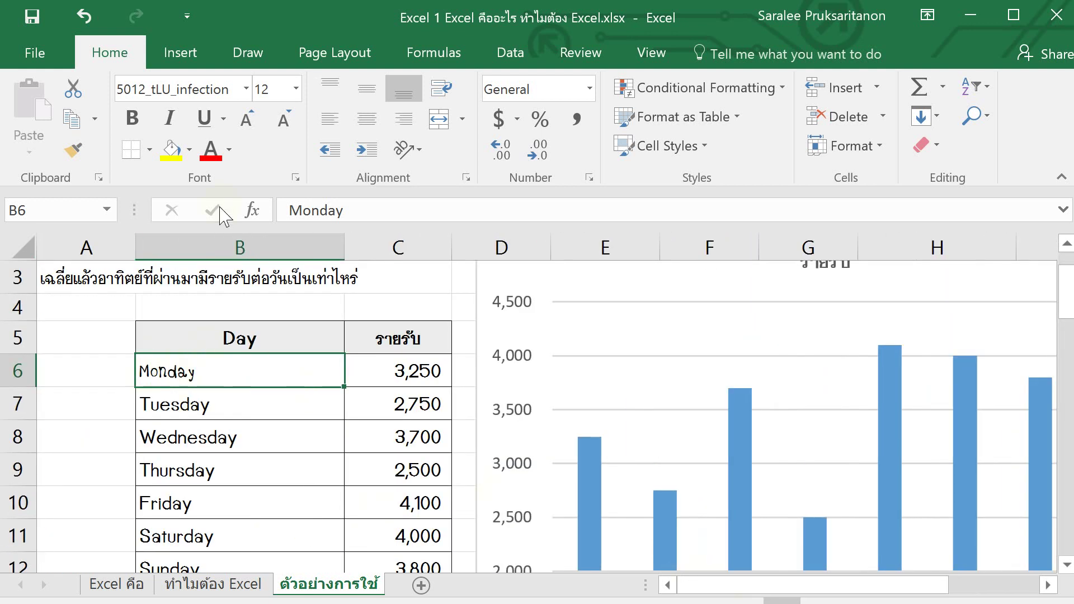
Make Monday in B6 red and centred, and set Wednesday in B8 to 14 point.
left_click(210, 149)
left_click(372, 127)
left_click(265, 439)
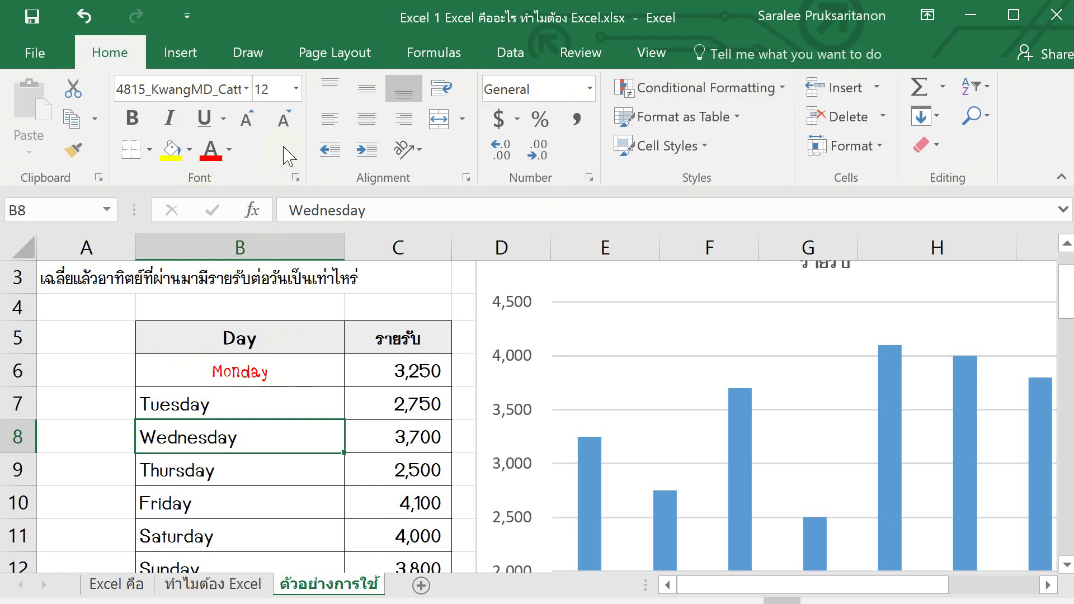
left_click(246, 119)
left_click(246, 119)
left_click(246, 119)
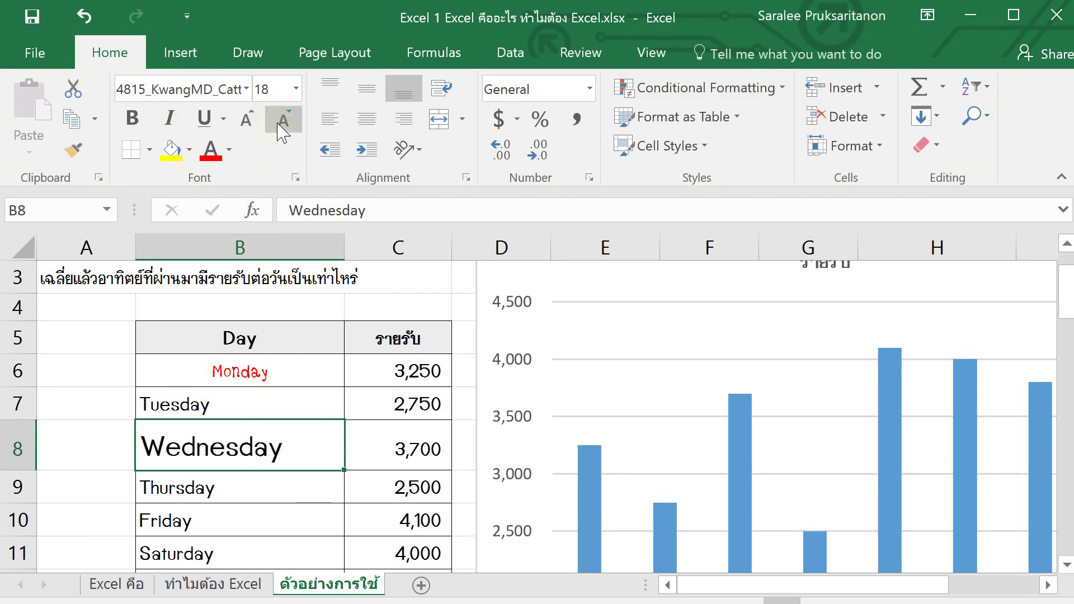
left_click(278, 124)
left_click(278, 124)
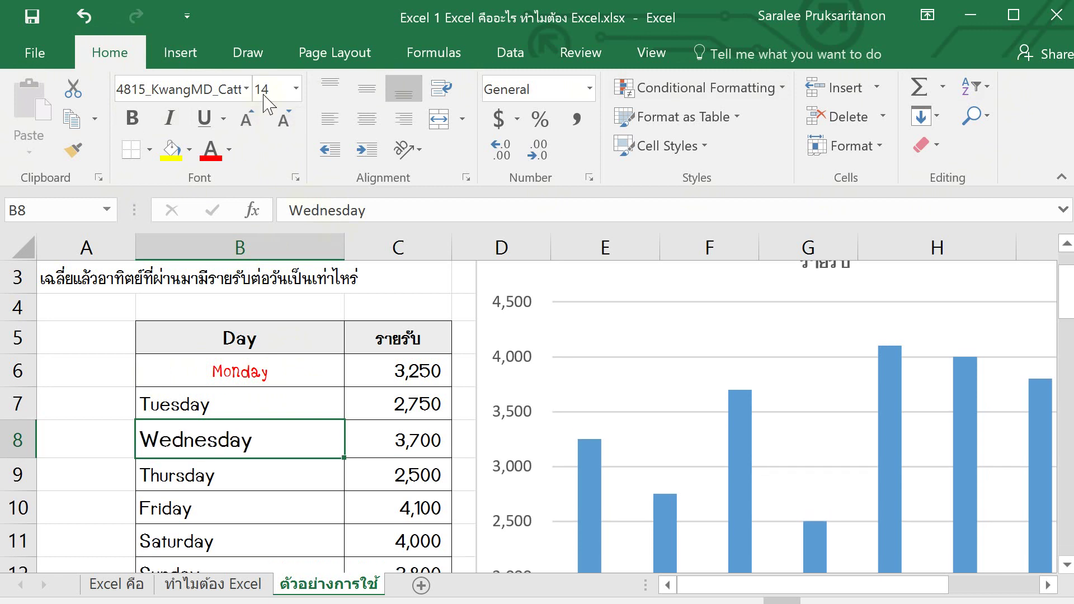
left_click(180, 56)
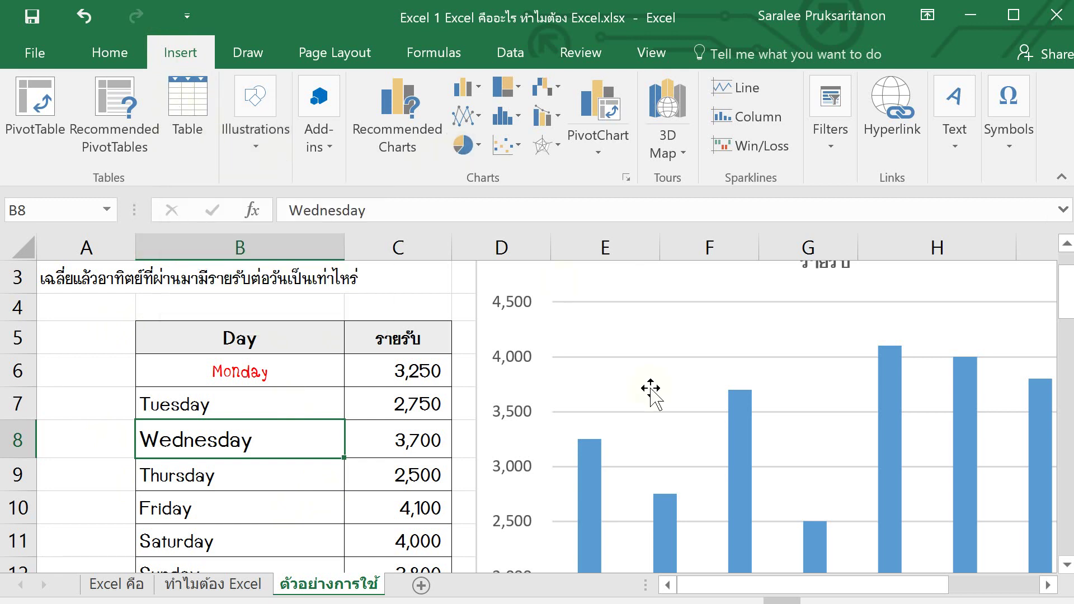
Preview the Column Chart types for the รายรับ income chart without inserting one.
left_click(676, 295)
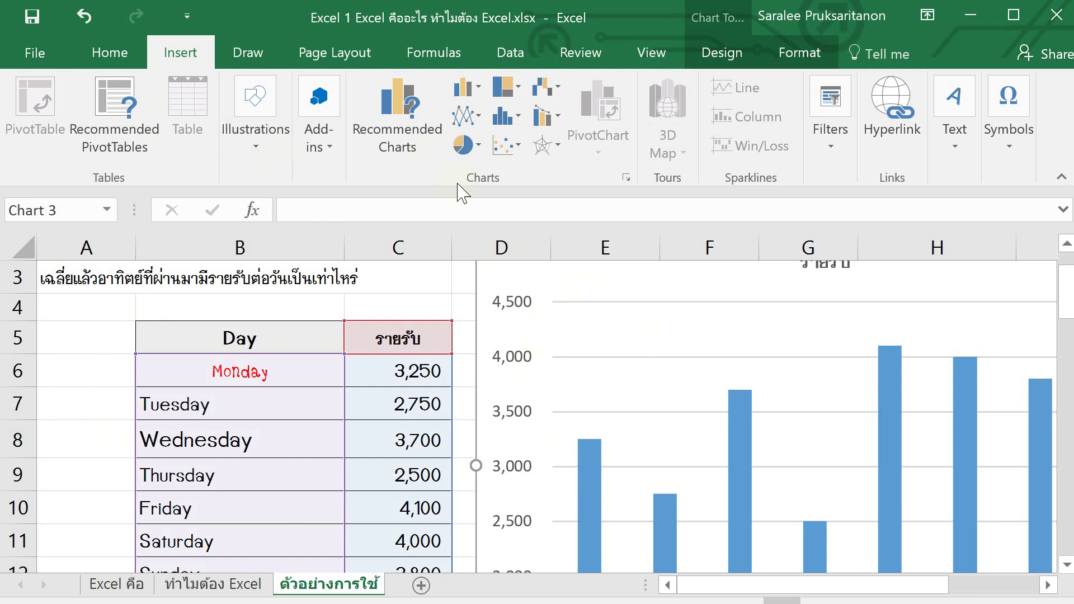
left_click(466, 89)
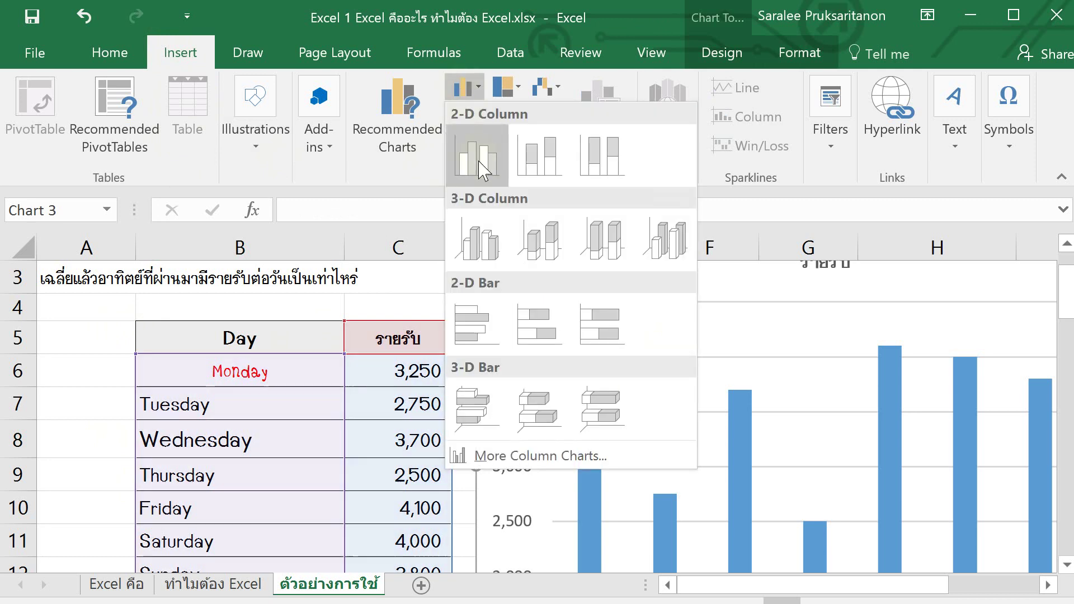
key("Escape")
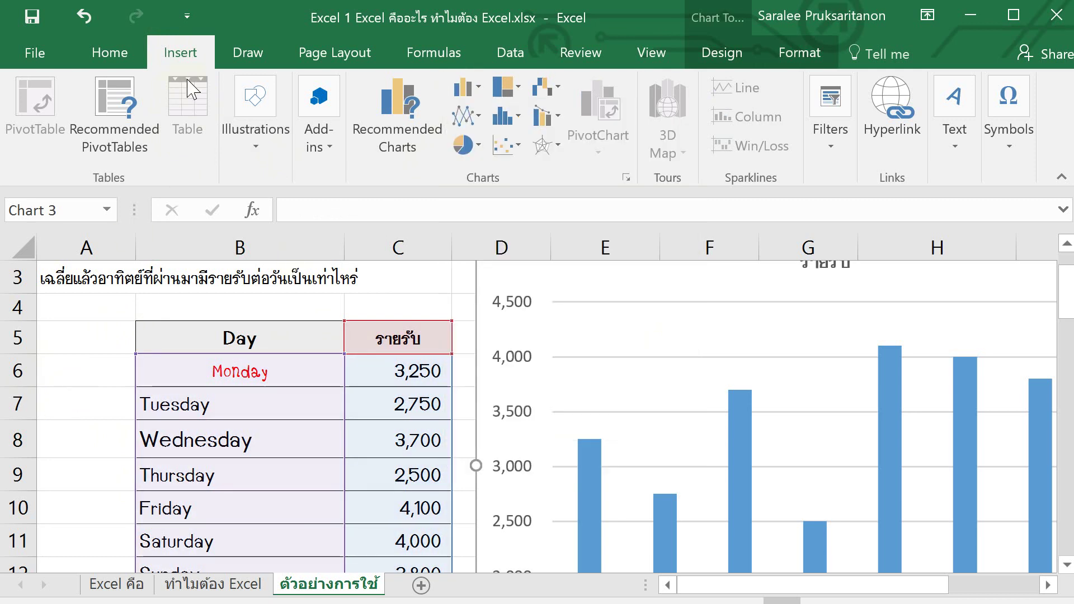
left_click(247, 56)
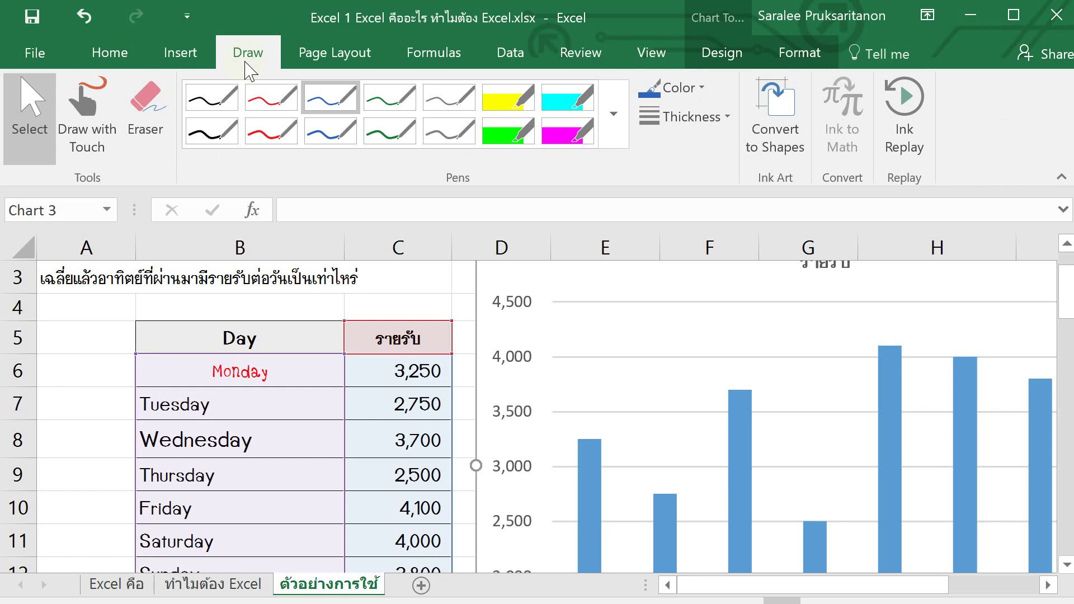
Draw a blue freehand ink loop over the day table, then erase it.
left_click(87, 92)
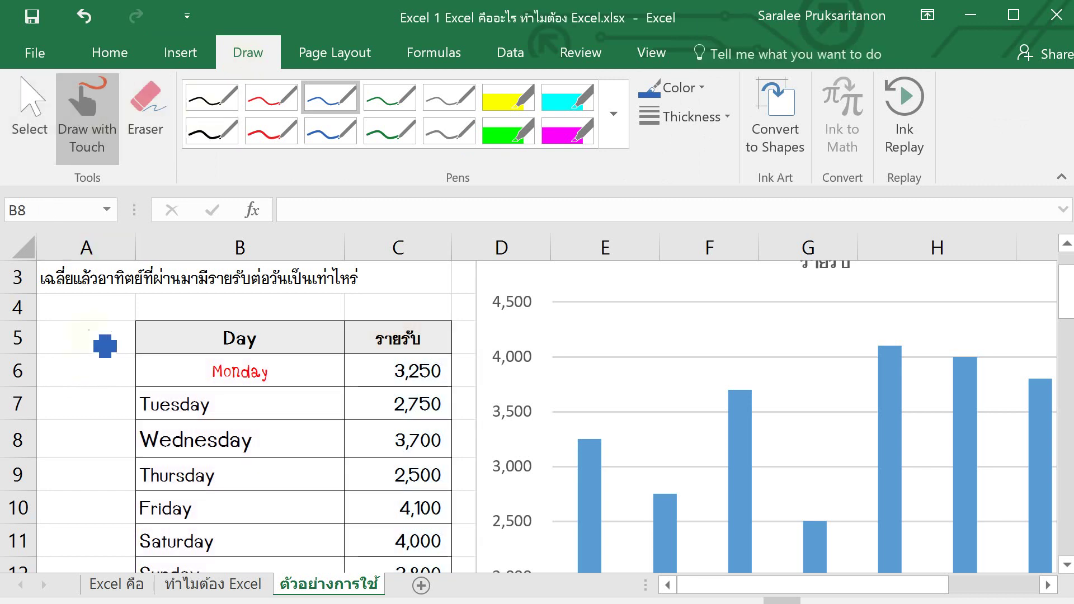
mouse_move(90, 330)
left_mouse_down()
mouse_move(153, 358)
mouse_move(89, 508)
mouse_move(95, 481)
mouse_move(349, 468)
mouse_move(360, 447)
left_mouse_up()
left_click(145, 112)
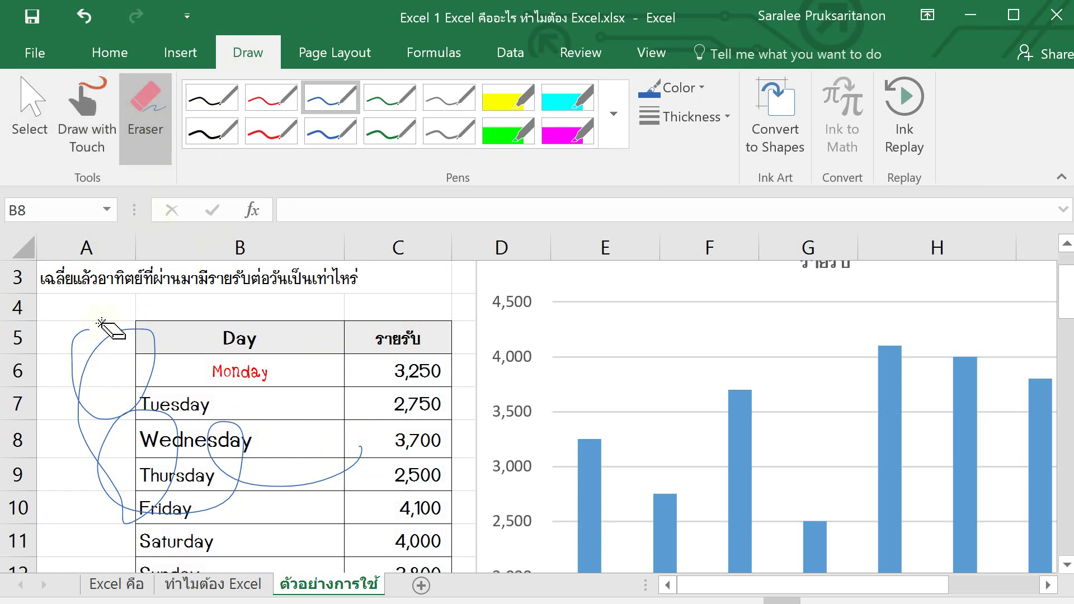
left_click_drag(132, 395, 106, 355)
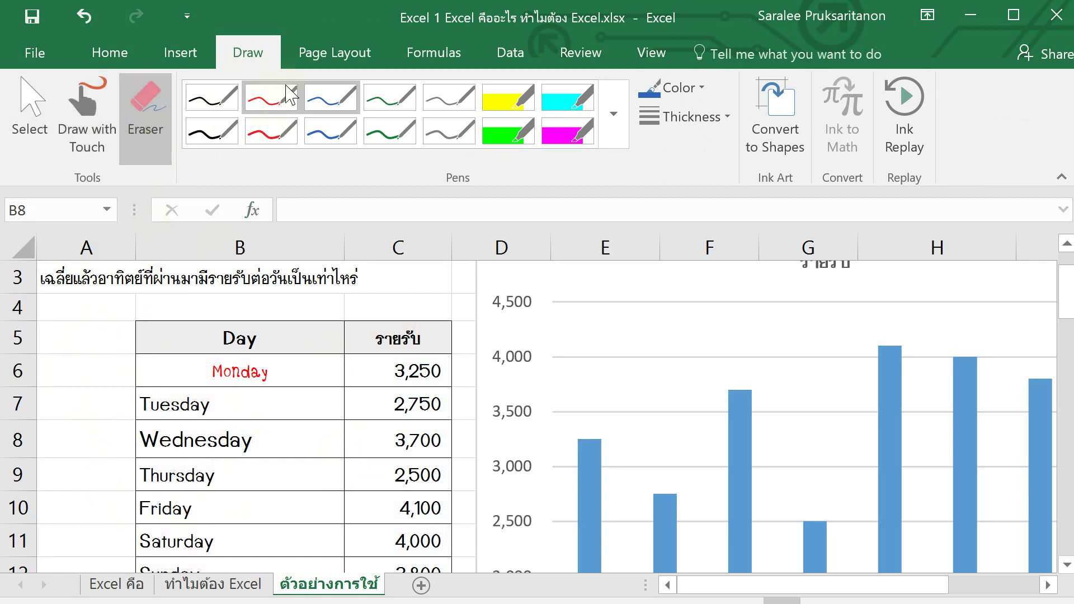
left_click(323, 60)
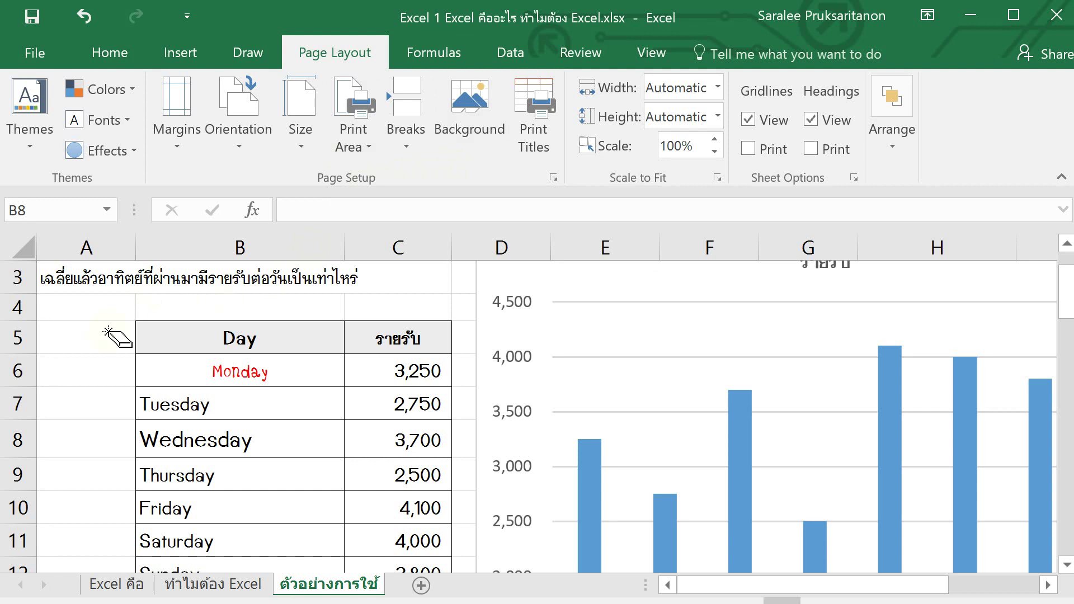
Show the Data tab's sorting and filtering commands.
scroll(221, 72, "down", 1)
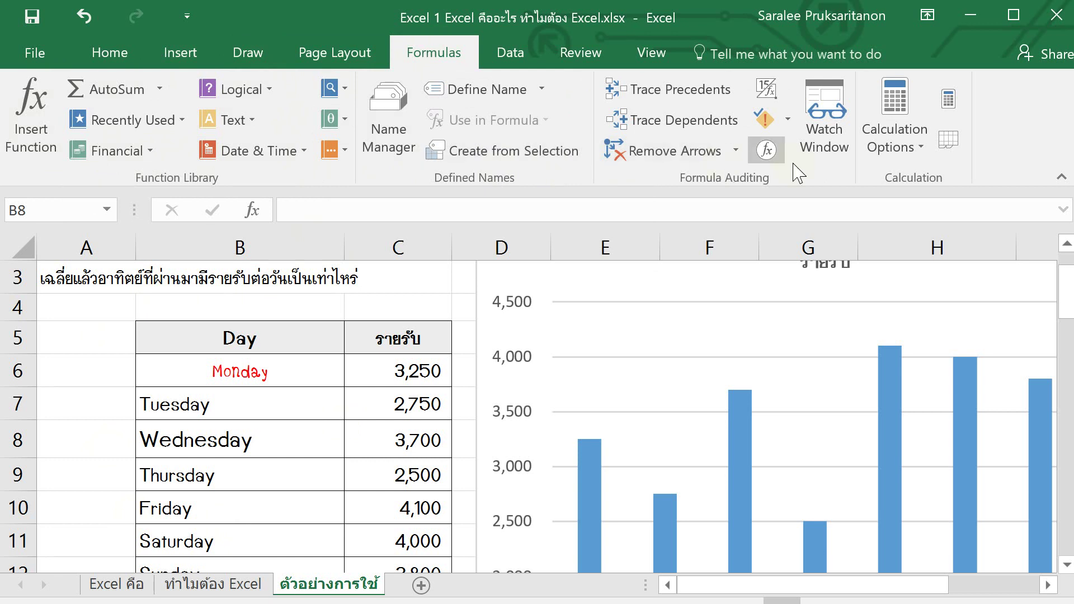
left_click(511, 54)
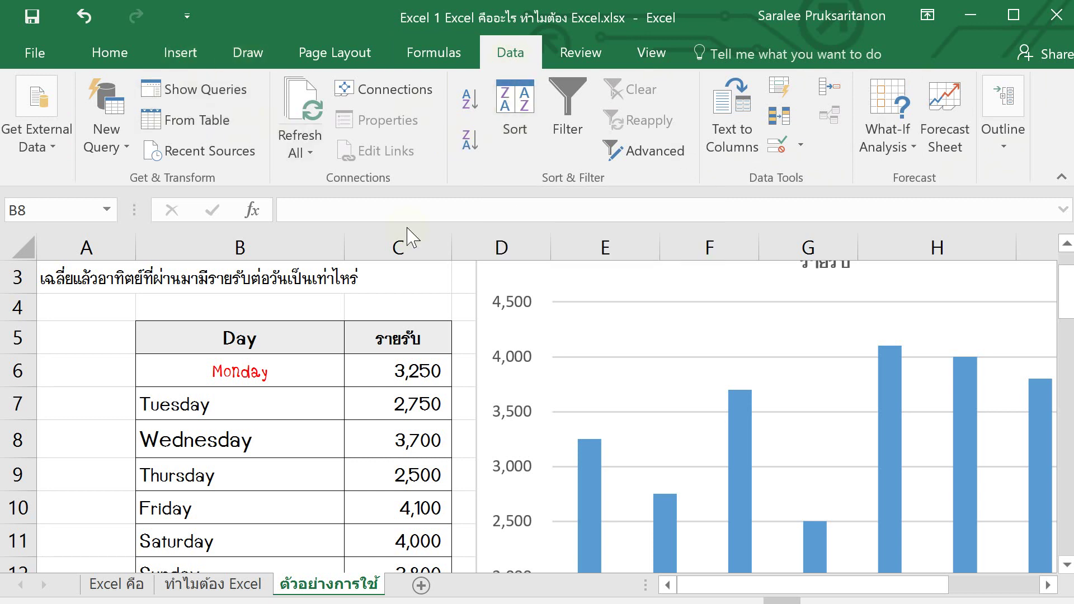
Sort B6:C12 Smallest to Largest by income, from Thursday 2,500 to Friday 4,100.
left_click(248, 53)
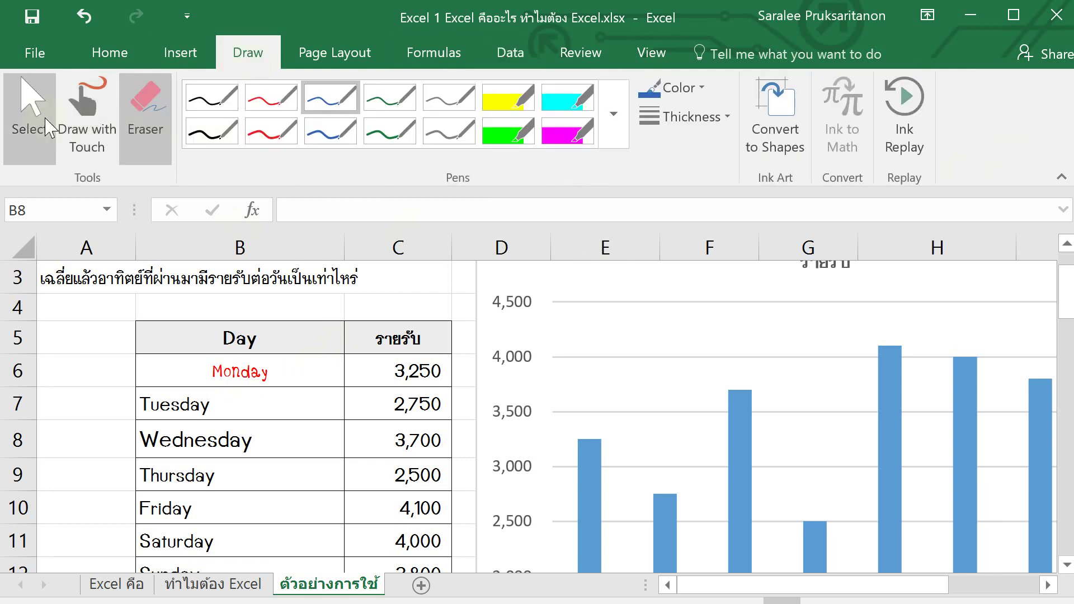
left_click(495, 53)
scroll(395, 378, "down", 1)
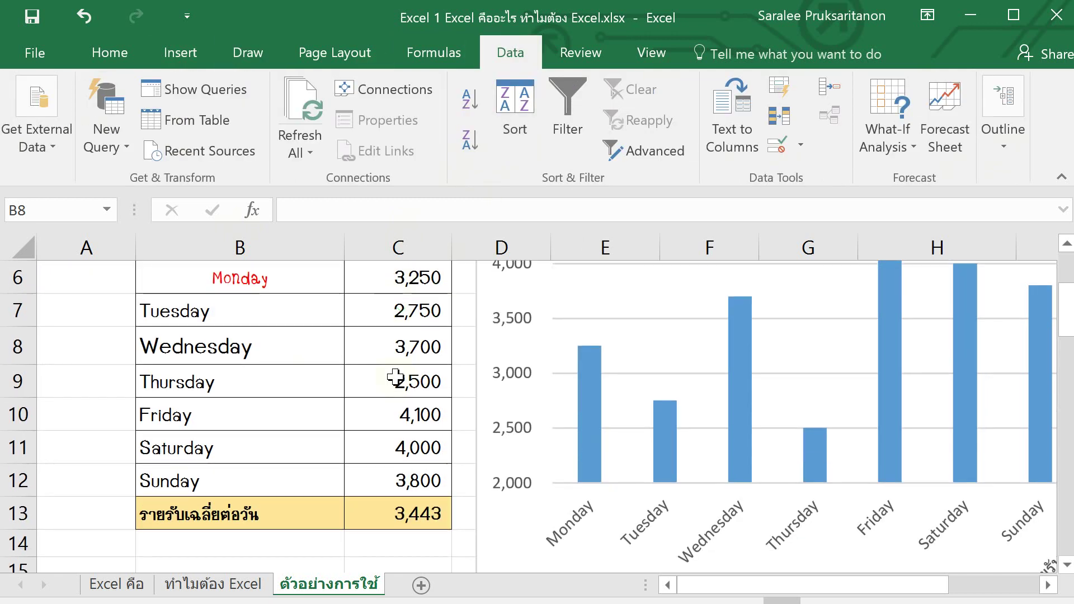
left_click_drag(414, 481, 157, 279)
scroll(455, 377, "up", 1)
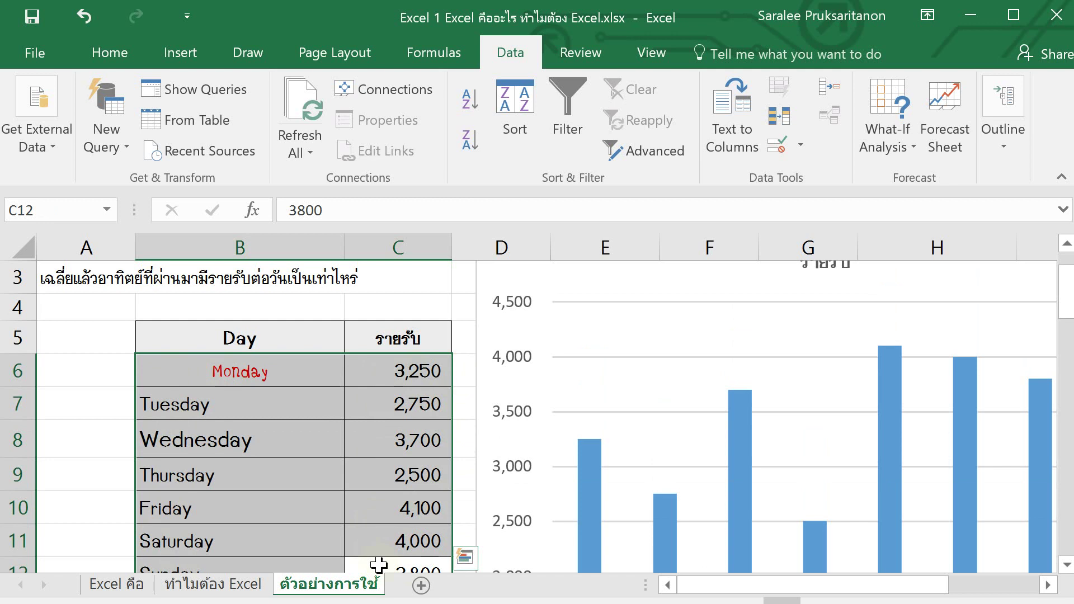
scroll(425, 412, "down", 1)
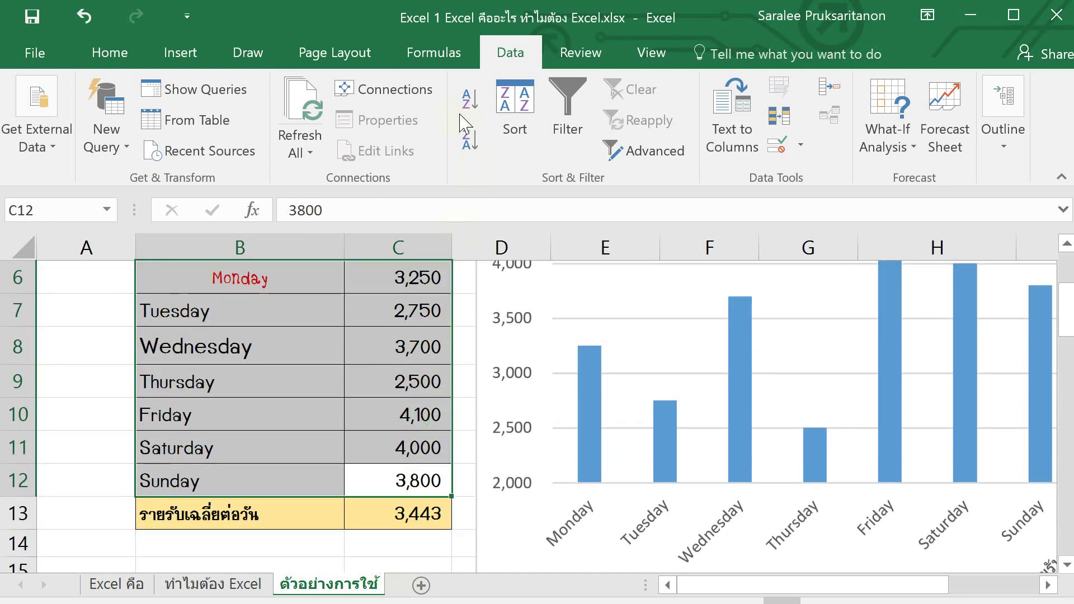
left_click(463, 109)
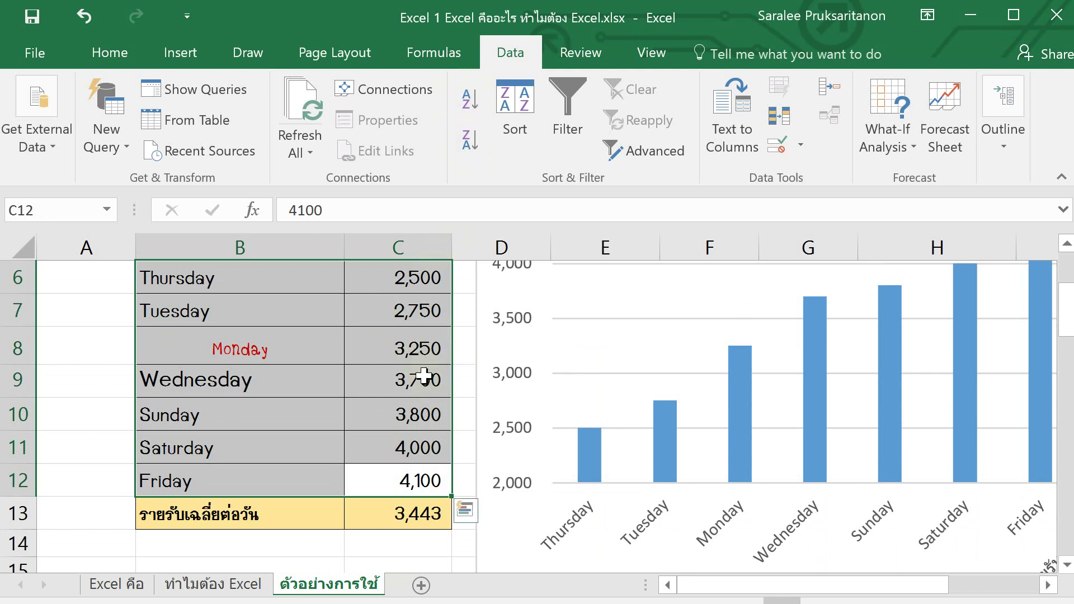
scroll(428, 371, "up", 1)
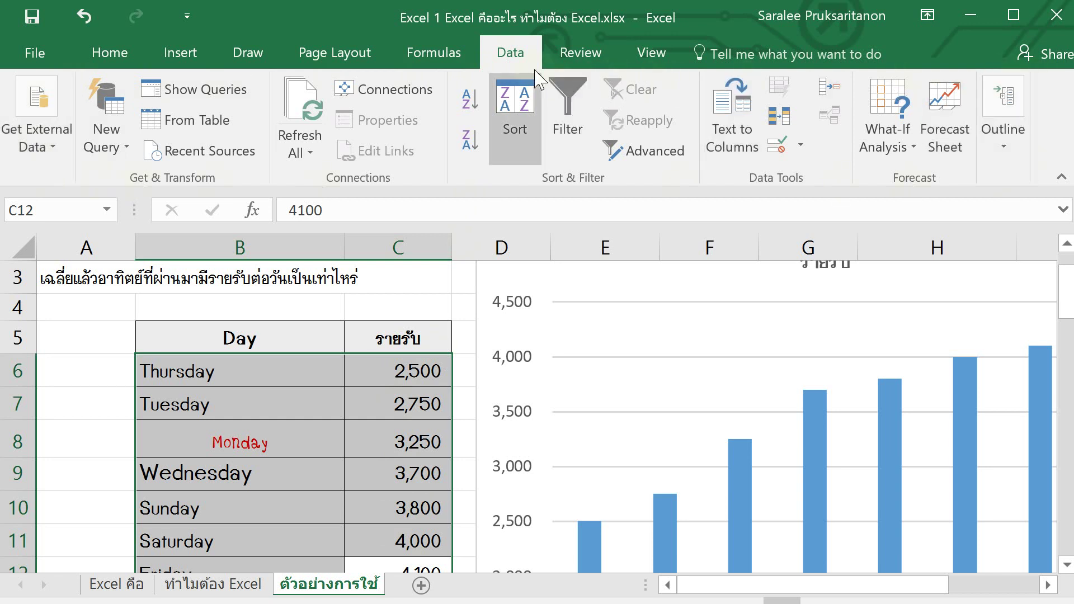
Look over the Review and View tabs, then return to the Home tab.
left_click(588, 55)
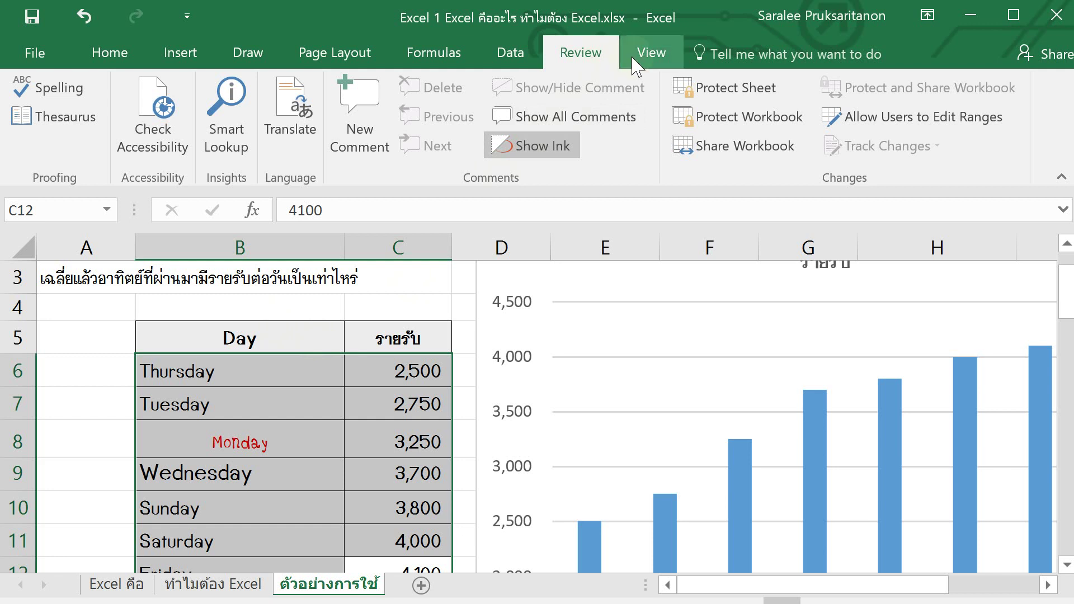
left_click(651, 55)
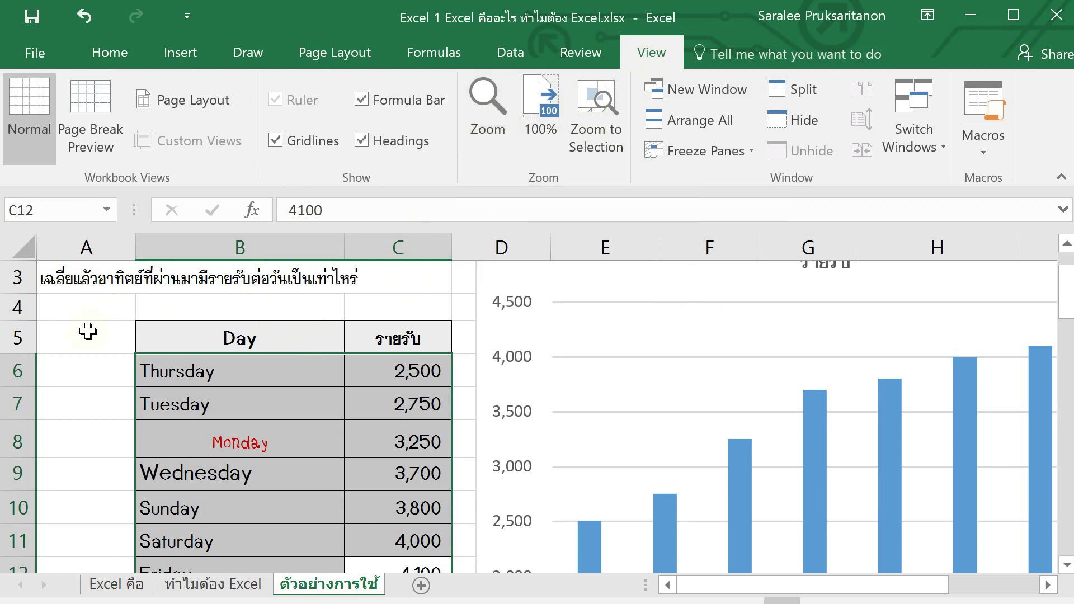
left_click(128, 55)
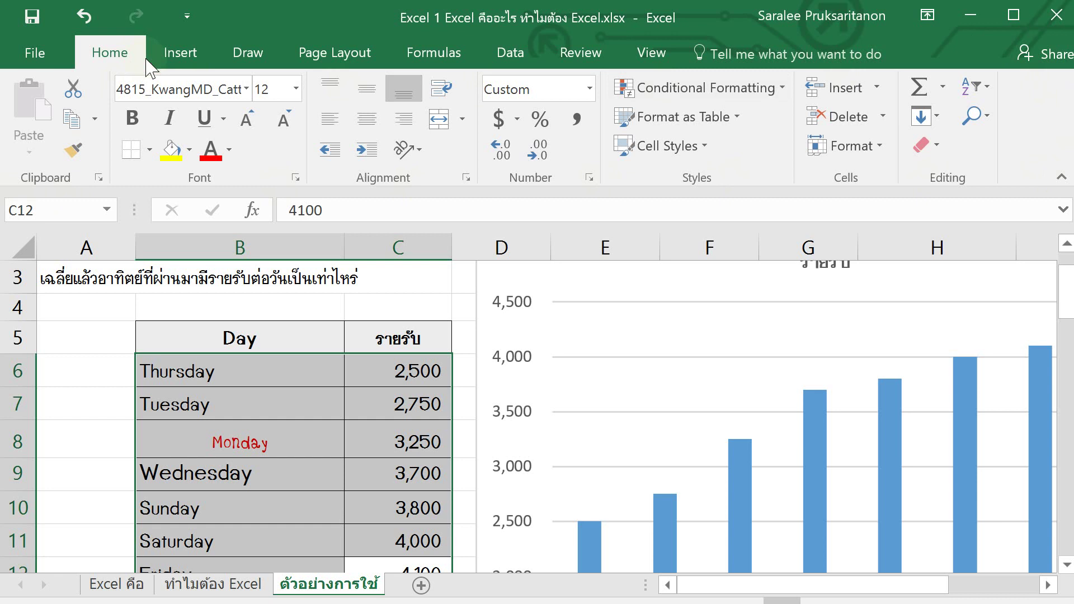
Open the Font dialog settings, then the workbook's File Info page showing its 22.0KB size.
left_click(296, 180)
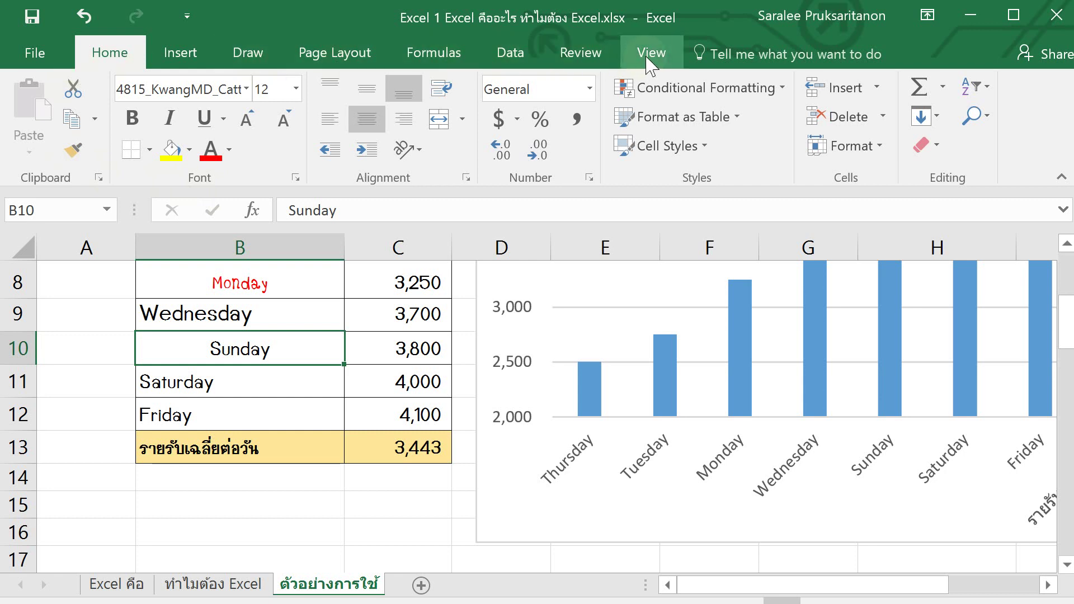
left_click(35, 56)
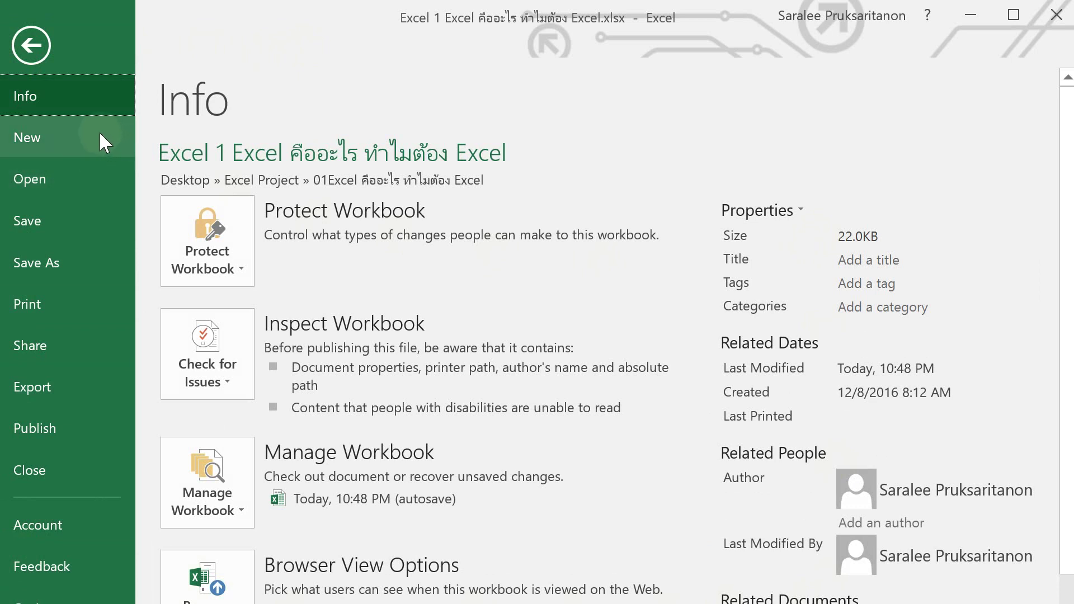
left_click(53, 41)
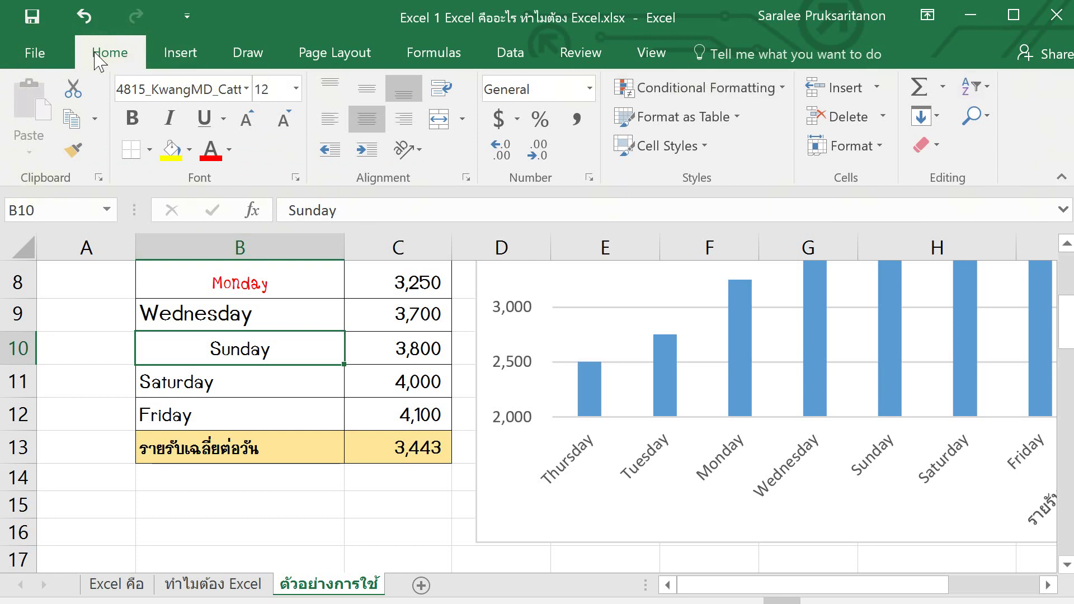
left_click(114, 328)
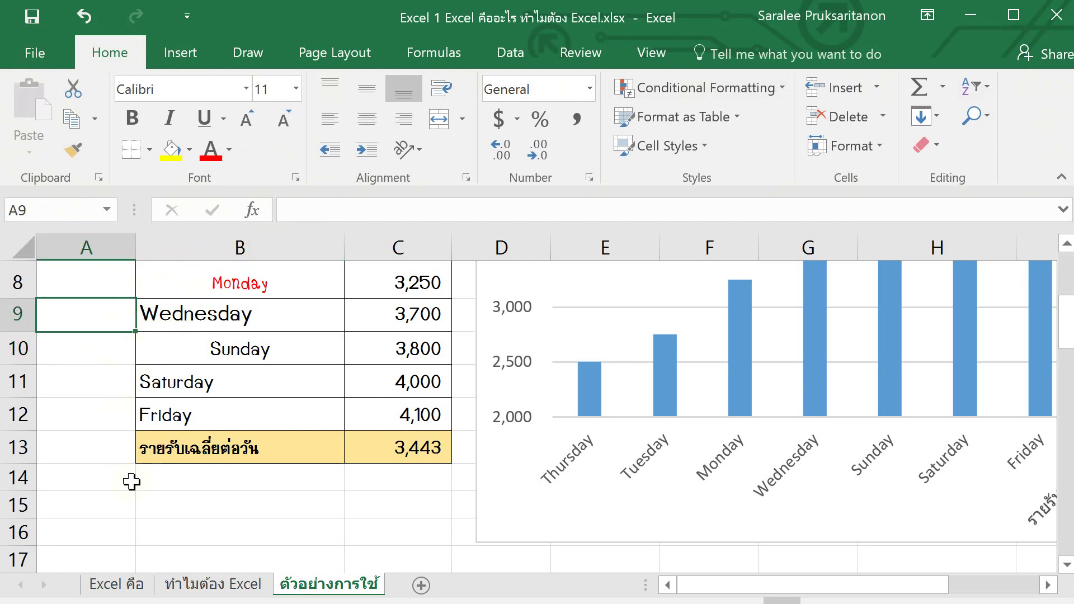
left_click(92, 379)
left_click(100, 342)
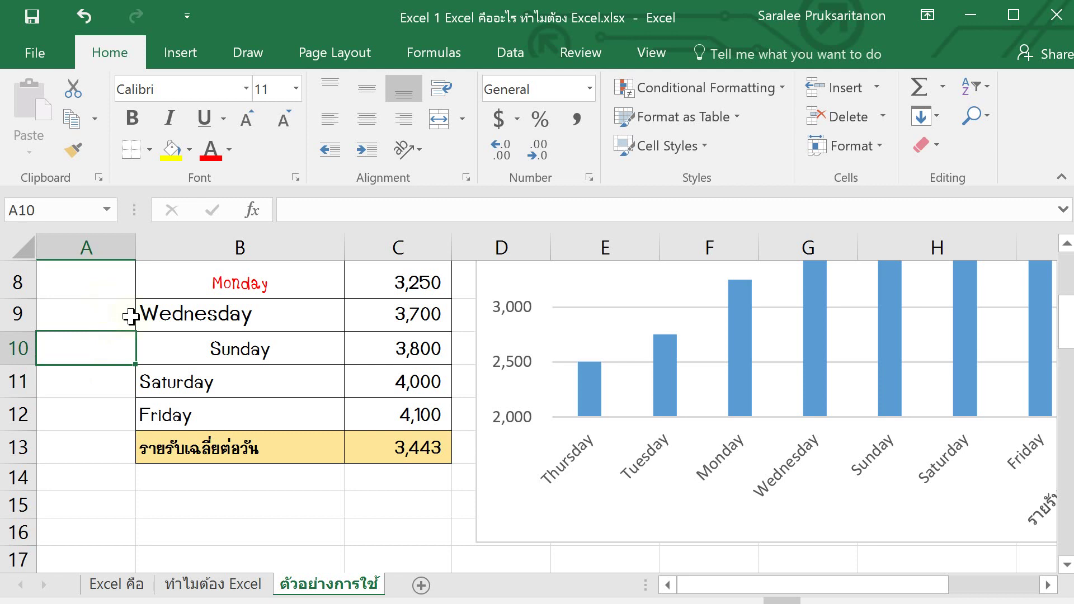
scroll(123, 316, "up", 3)
left_click(95, 307)
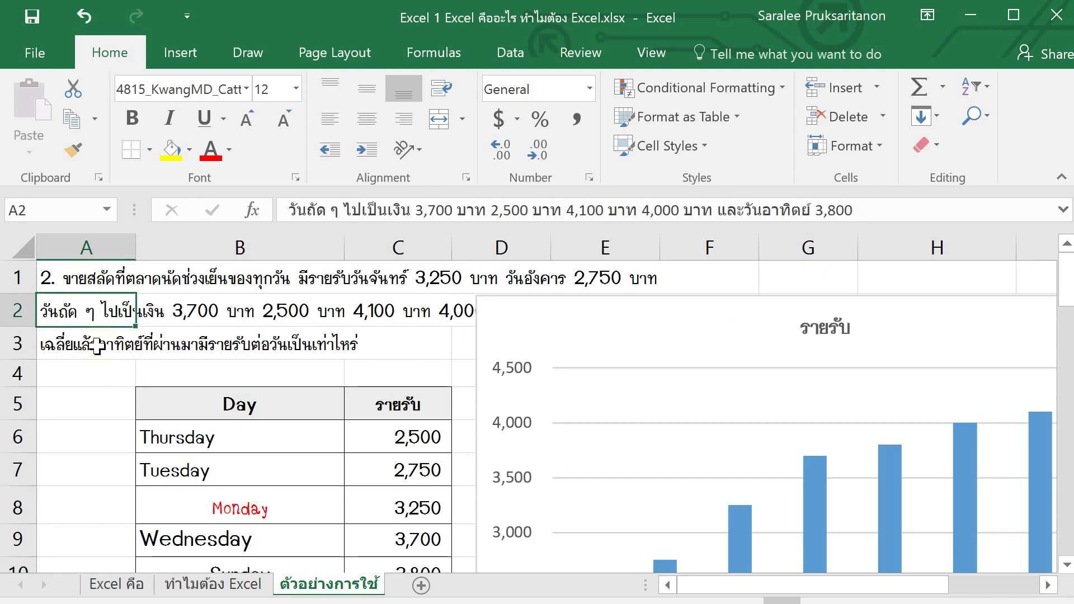
left_click(120, 343)
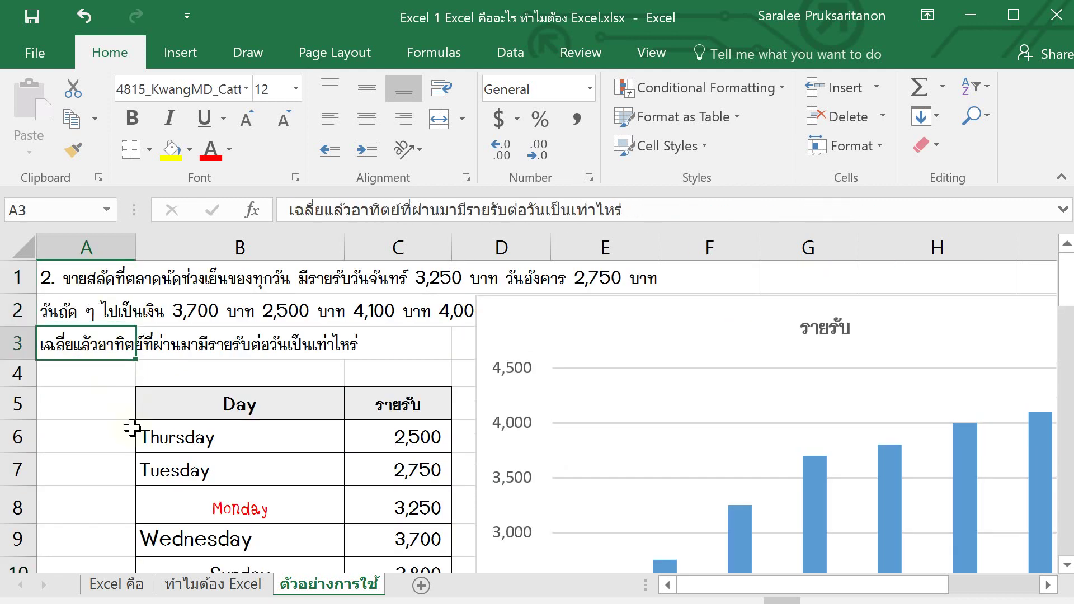
left_click(31, 56)
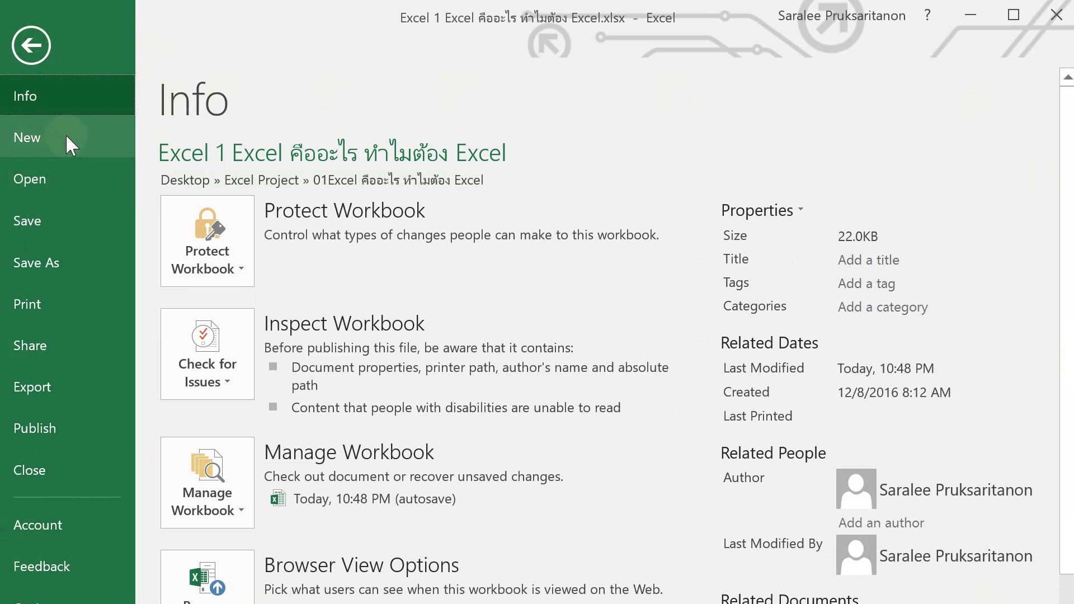
left_click(39, 136)
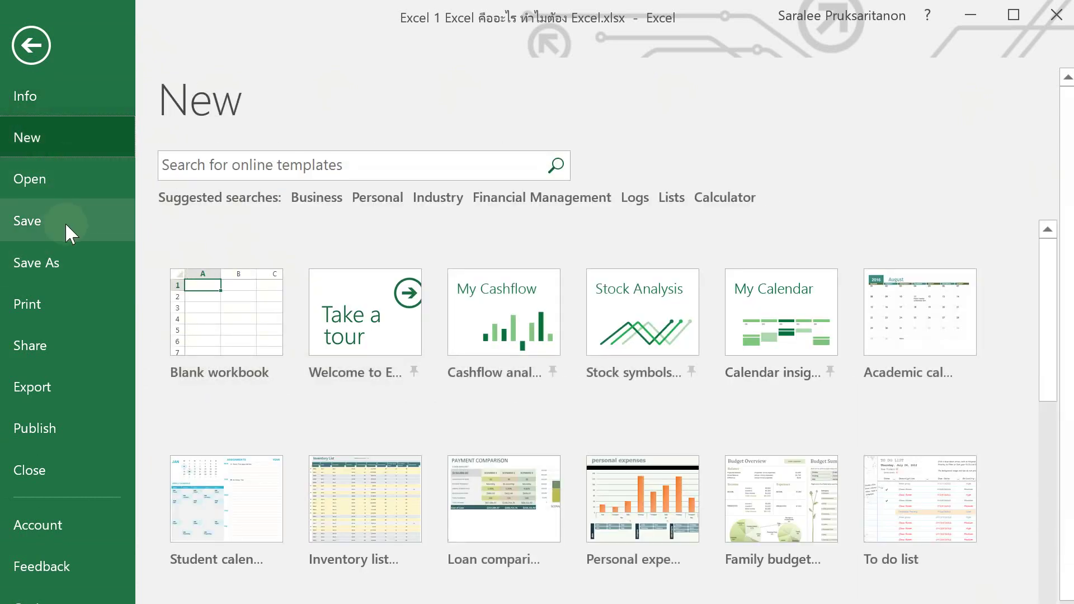
left_click(65, 264)
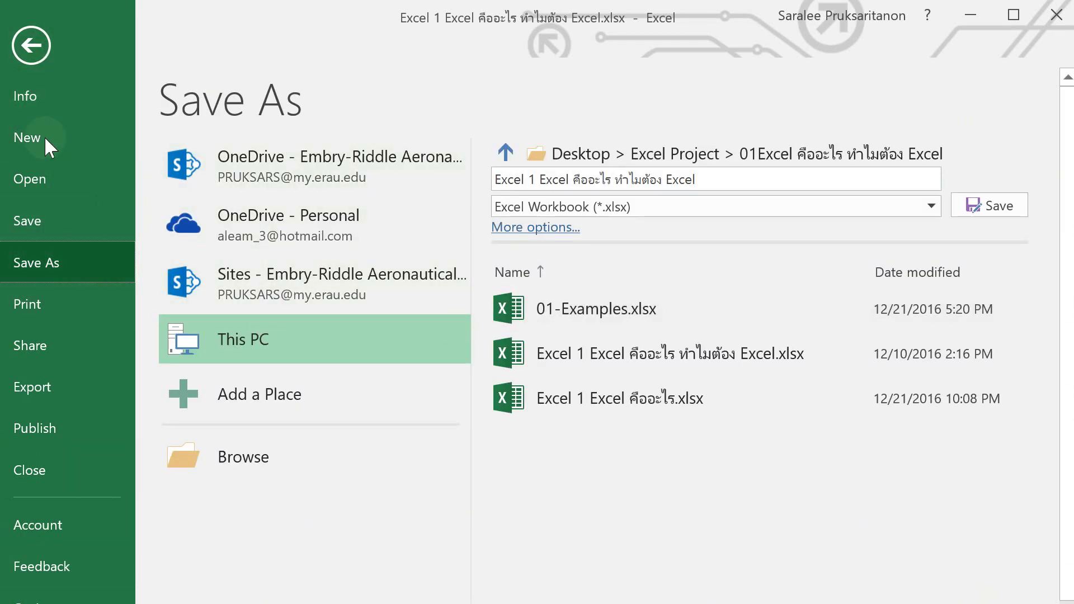
left_click(49, 304)
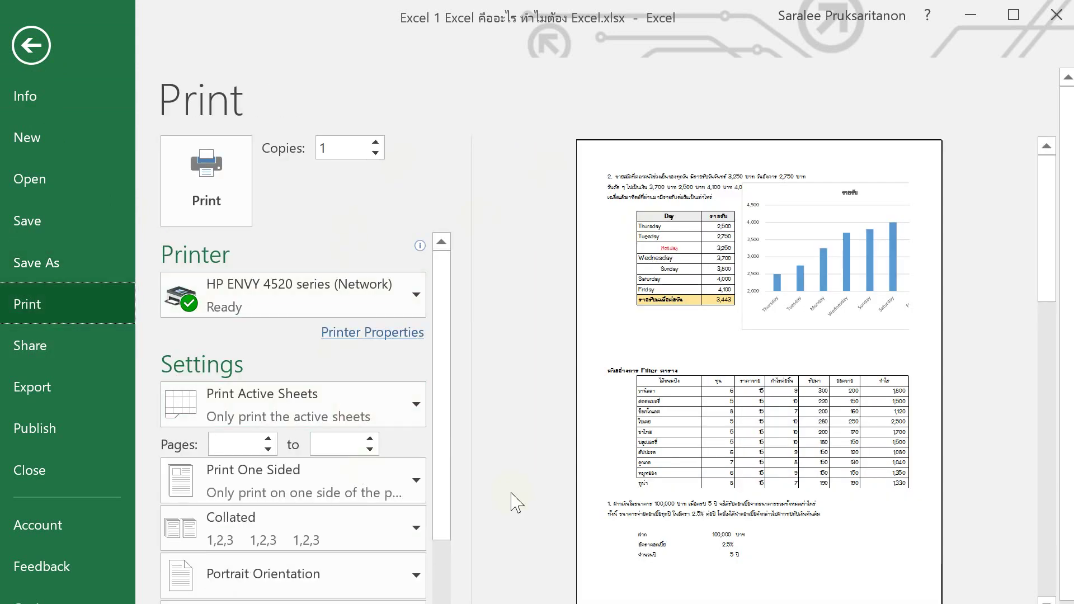
left_click(34, 36)
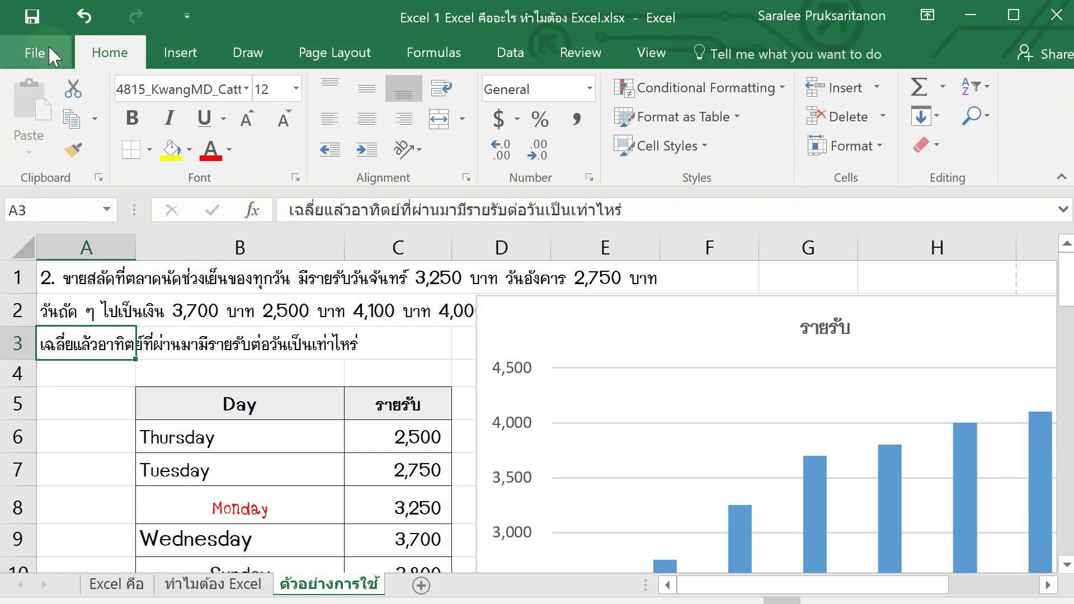
left_click(34, 53)
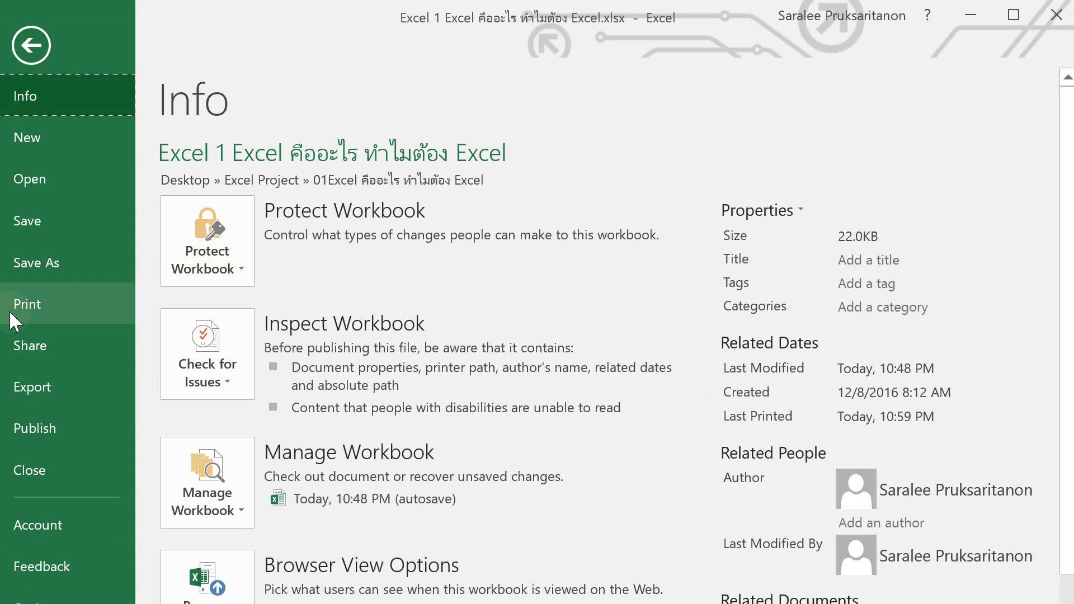
left_click(29, 47)
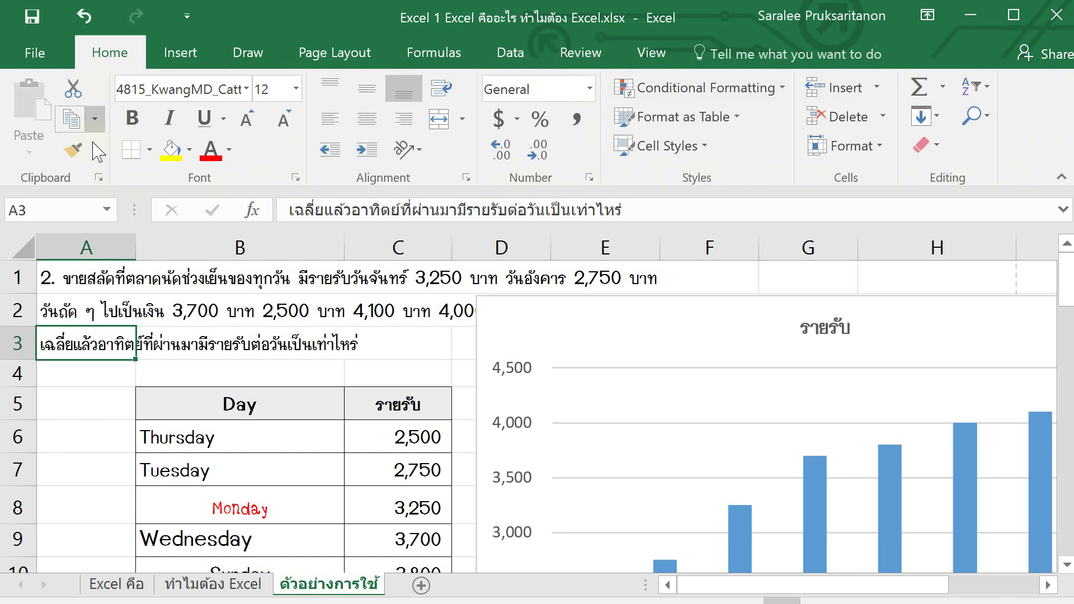
left_click(295, 178)
left_click_drag(614, 38, 574, 40)
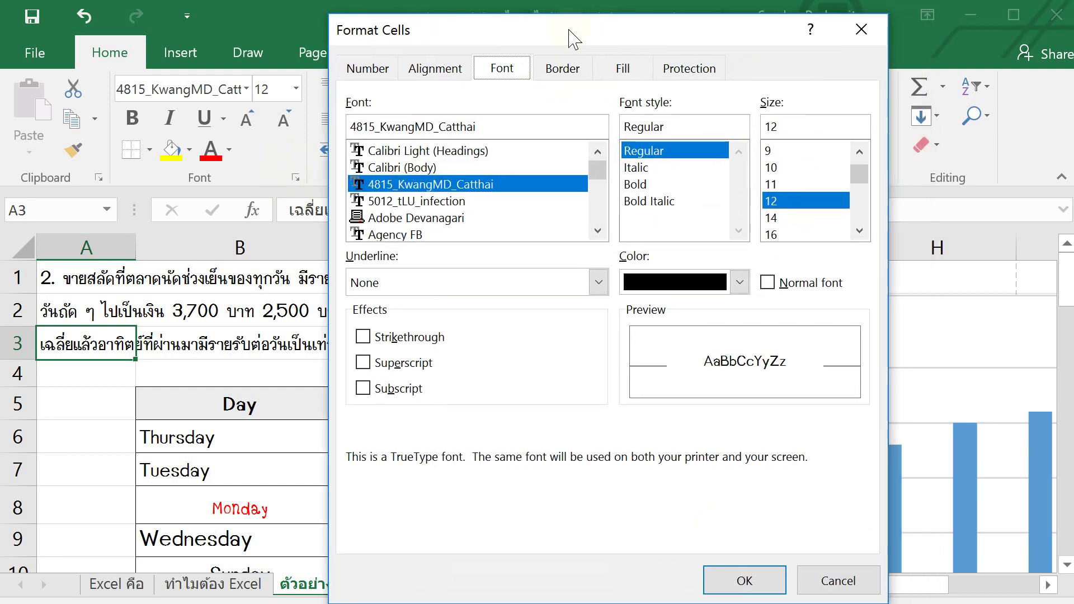
left_click(830, 591)
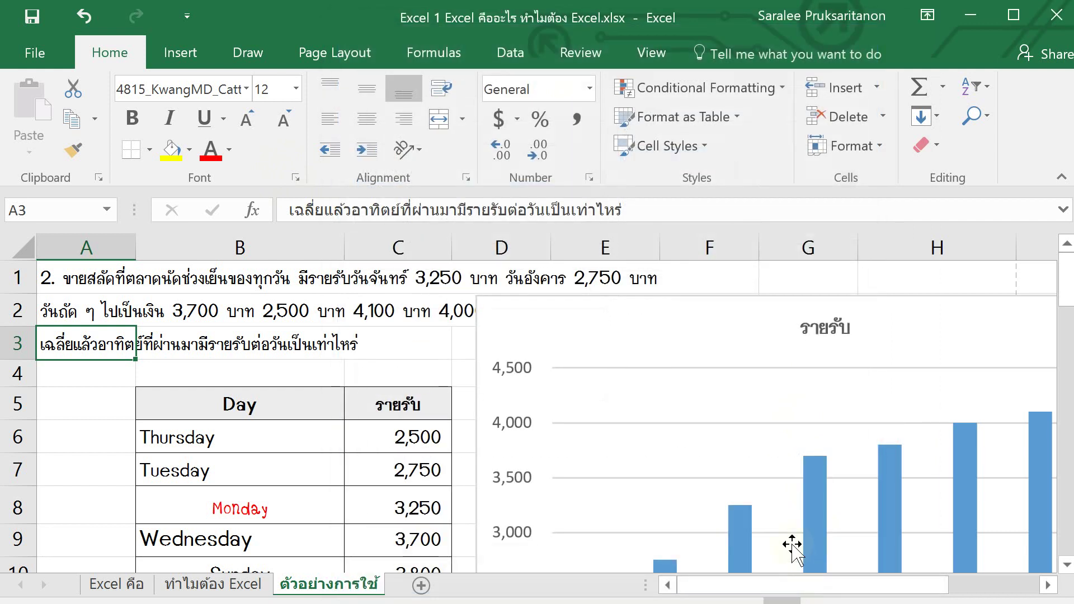